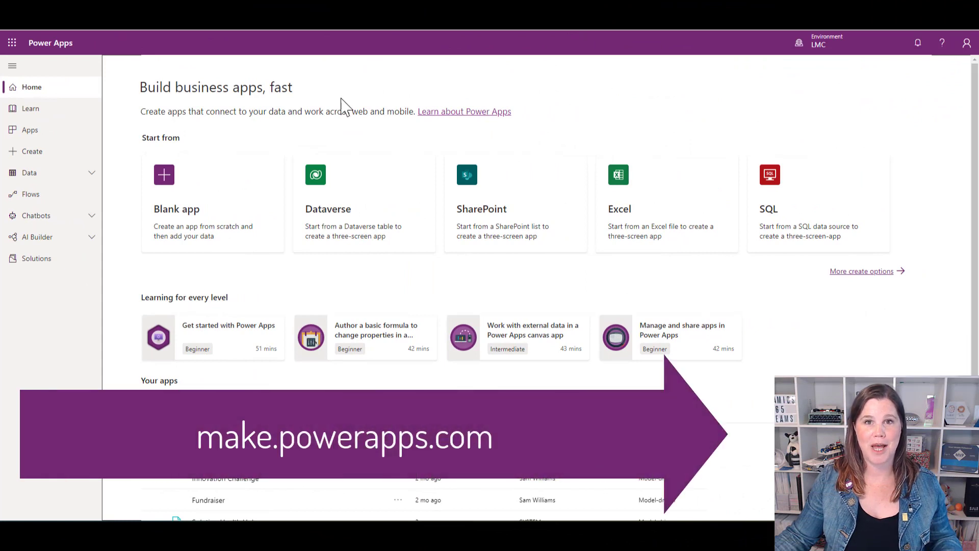
Open the Equipment Ordering solution and list the Equipment table's forms
{"action": "left_click", "coordinate": [38, 267]}
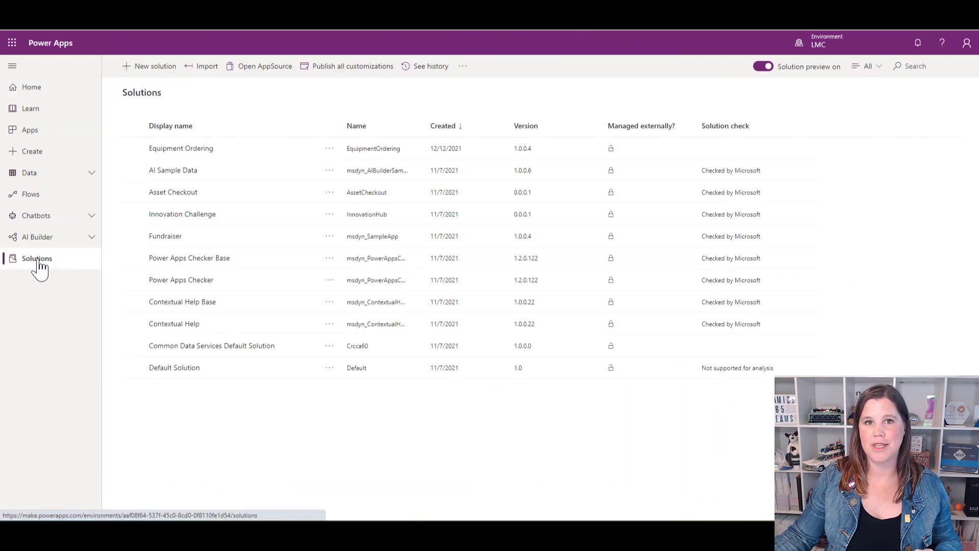
{"action": "left_click", "coordinate": [176, 150]}
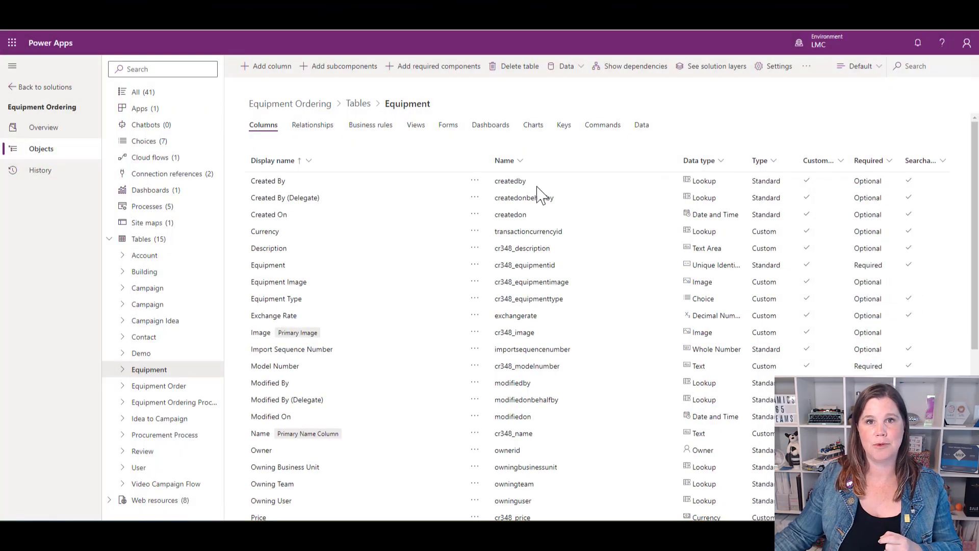
{"action": "left_click", "coordinate": [448, 125]}
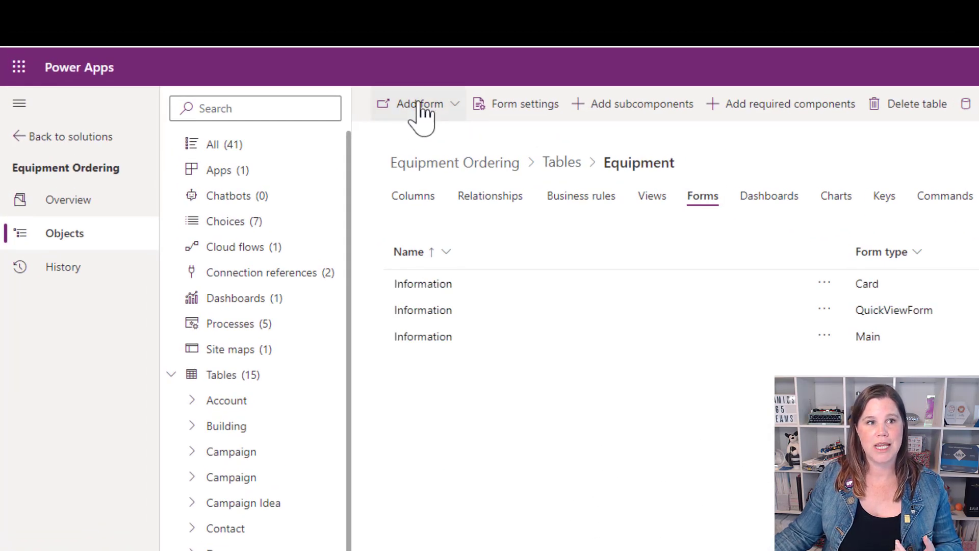
Start a new Quick View form for Equipment and list its table columns
{"action": "left_click", "coordinate": [421, 106]}
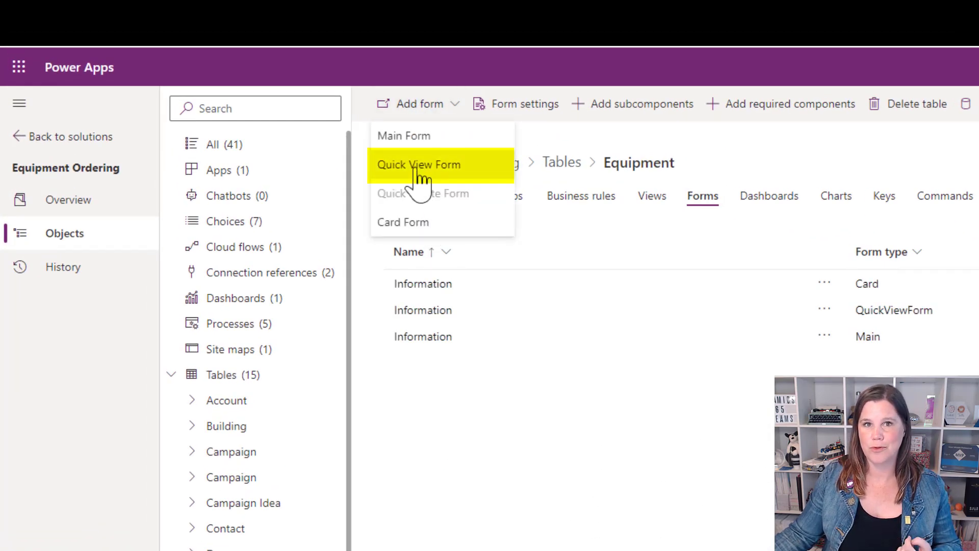
{"action": "left_click", "coordinate": [419, 165]}
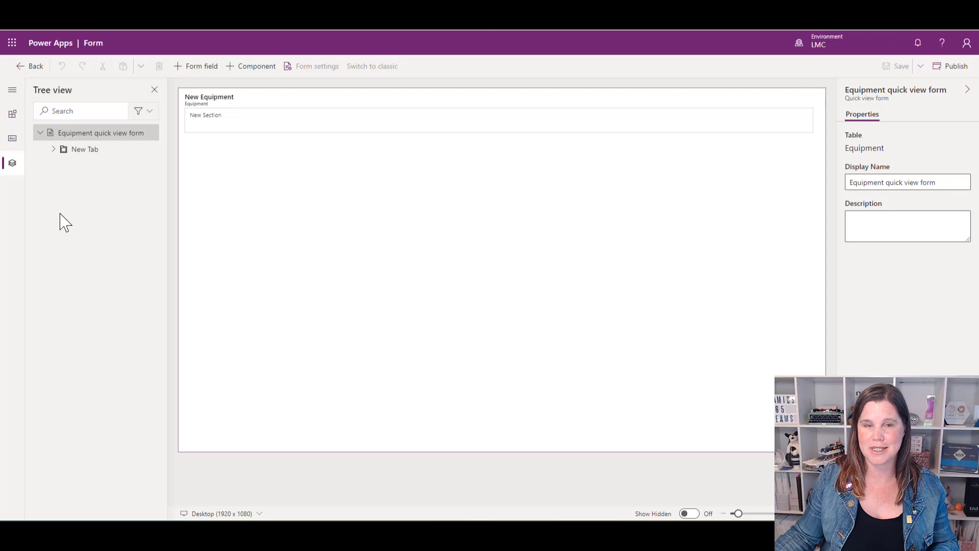
{"action": "left_click", "coordinate": [250, 74]}
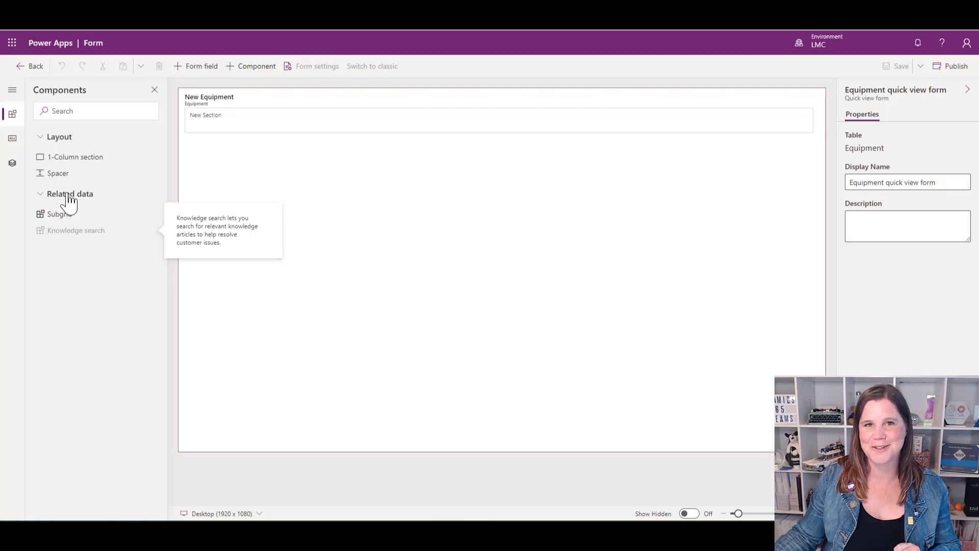
{"action": "left_click", "coordinate": [13, 143]}
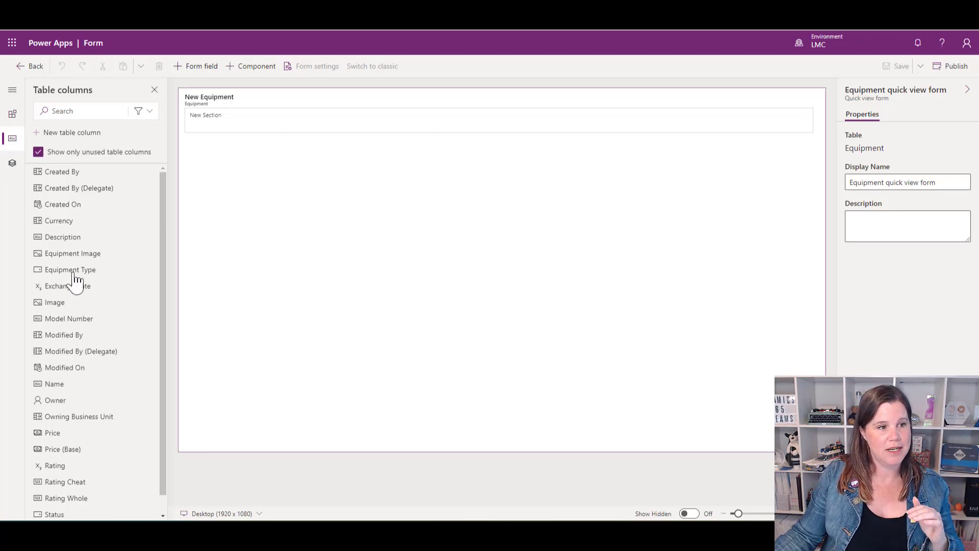
Add Equipment Type, Model Number, Price, Rating and Equipment Image to the form section
{"action": "left_click_drag", "start_coordinate": [71, 270], "coordinate": [206, 131]}
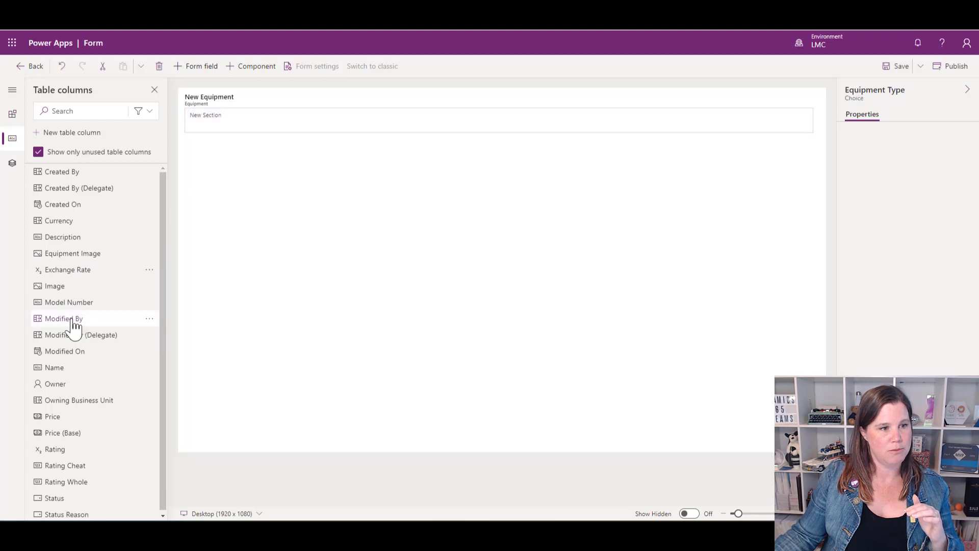
{"action": "mouse_move", "coordinate": [69, 318]}
{"action": "left_mouse_down"}
{"action": "mouse_move", "coordinate": [228, 149]}
{"action": "mouse_move", "coordinate": [227, 158]}
{"action": "left_mouse_up"}
{"action": "left_click_drag", "start_coordinate": [55, 433], "coordinate": [213, 176]}
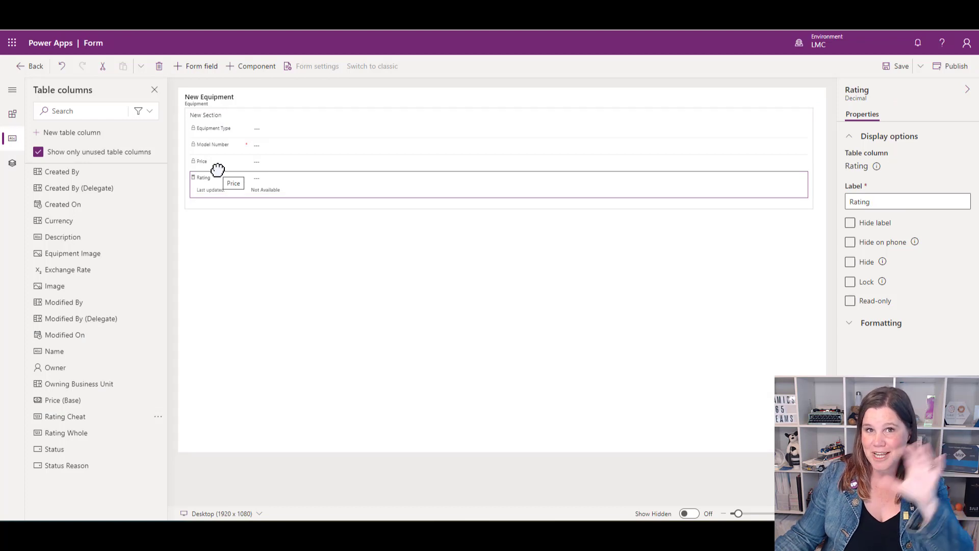
{"action": "left_click_drag", "start_coordinate": [188, 223], "coordinate": [230, 173]}
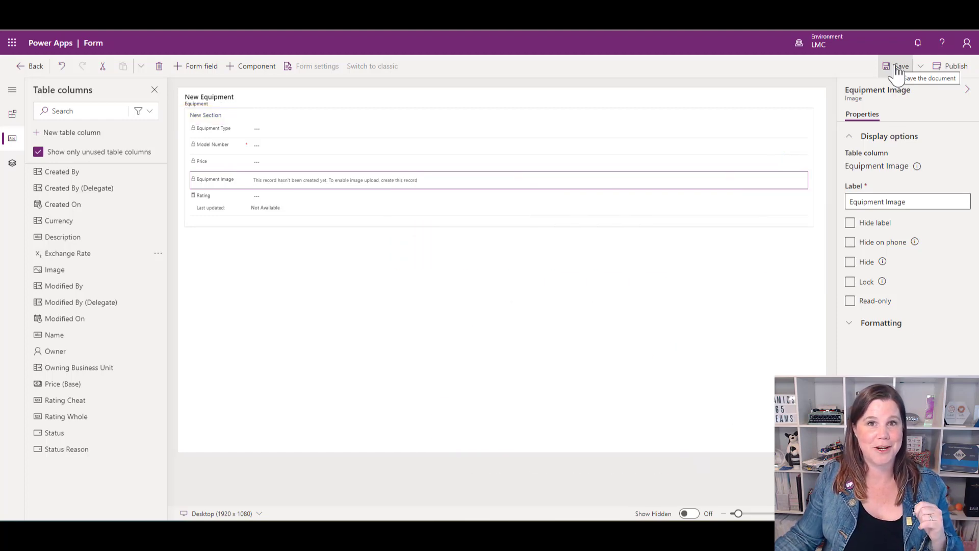
Save the quick view form and open the Equipment Order main Information form for editing
{"action": "left_click", "coordinate": [900, 71]}
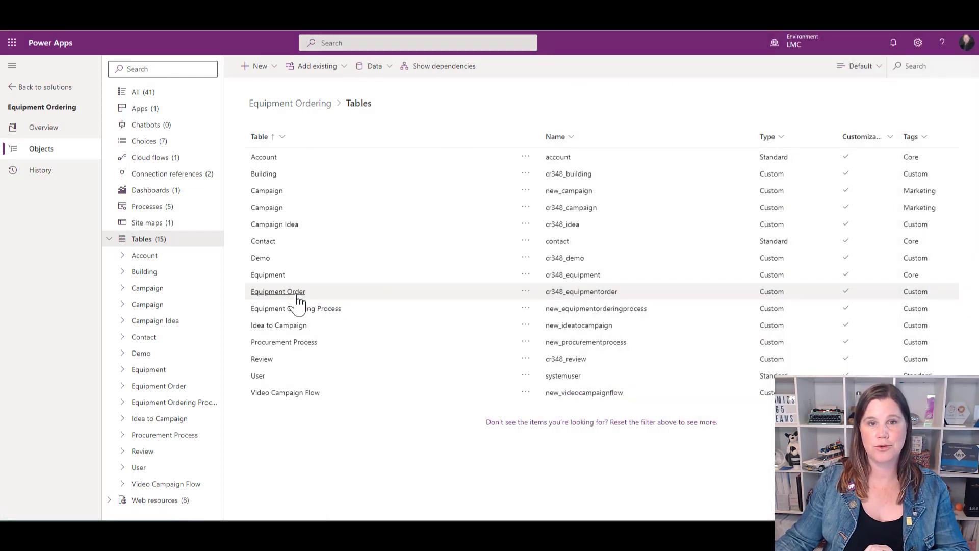
{"action": "left_click", "coordinate": [278, 292]}
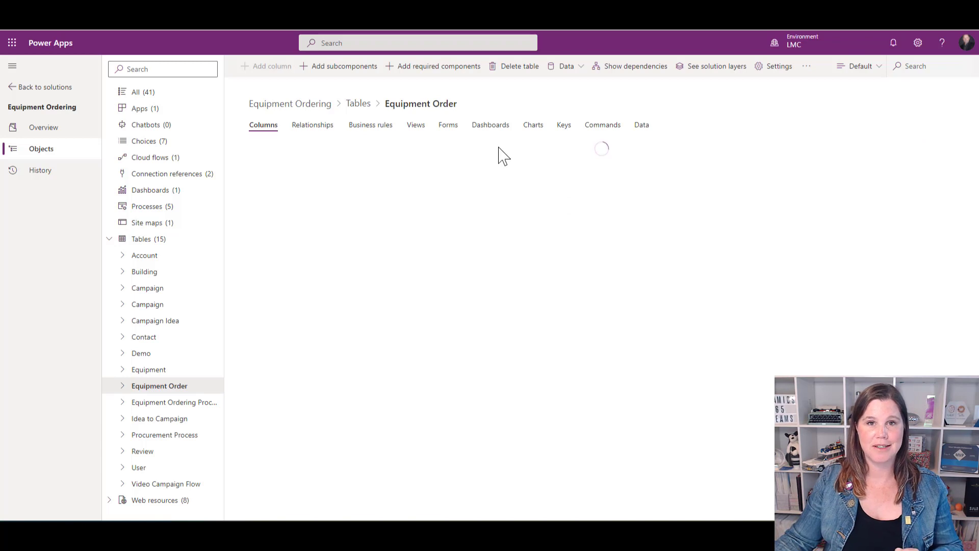
{"action": "left_click", "coordinate": [446, 126]}
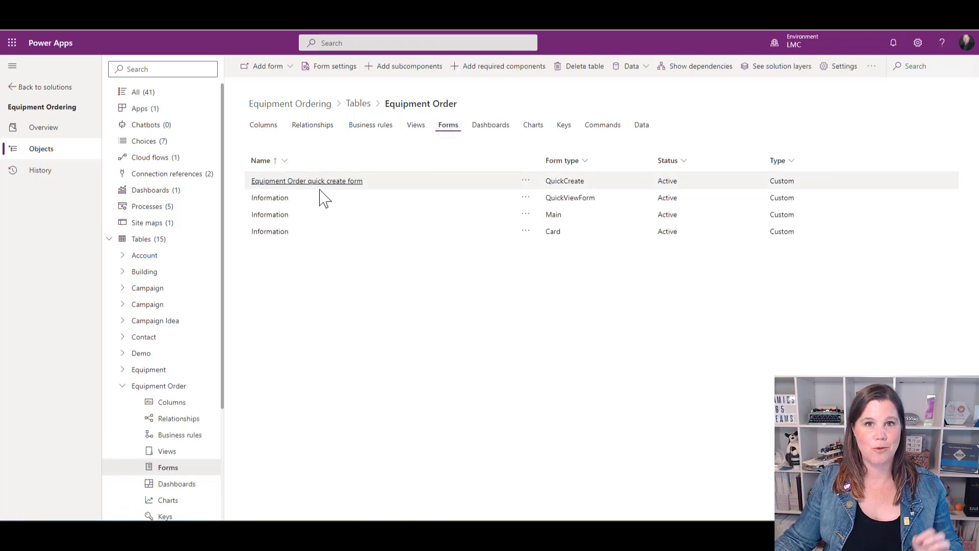
{"action": "left_click", "coordinate": [390, 222]}
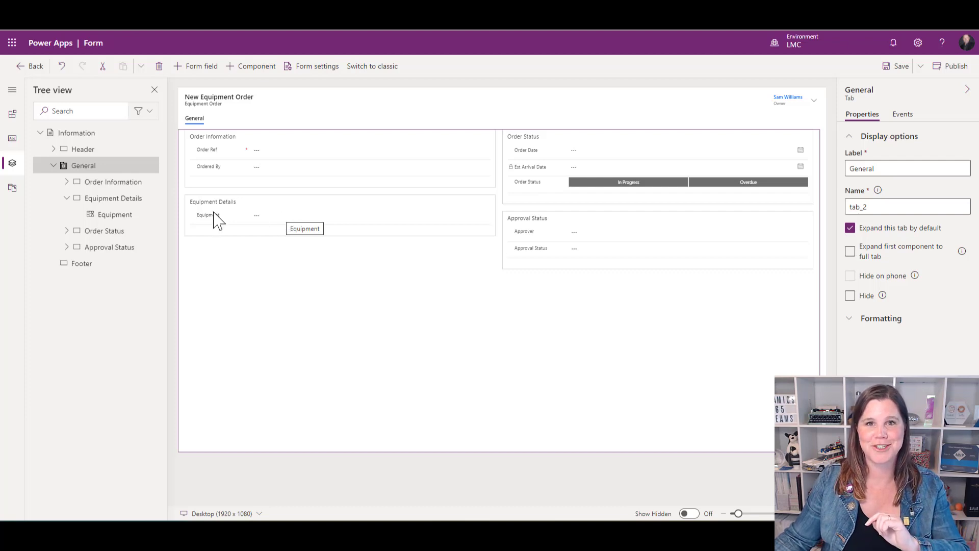
Add a quick view component using the Equipment lookup and the Equipment quick view form
{"action": "left_click", "coordinate": [12, 188]}
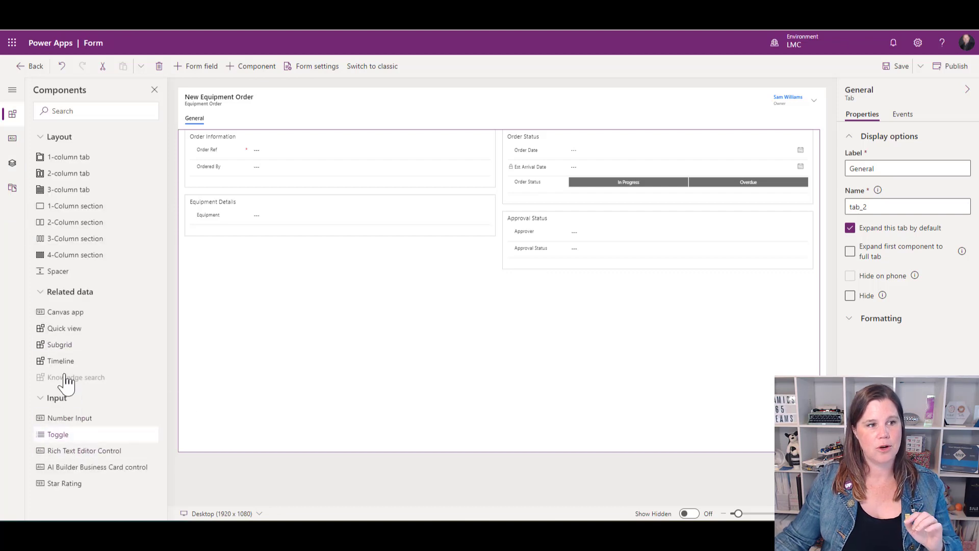
{"action": "left_click", "coordinate": [65, 328]}
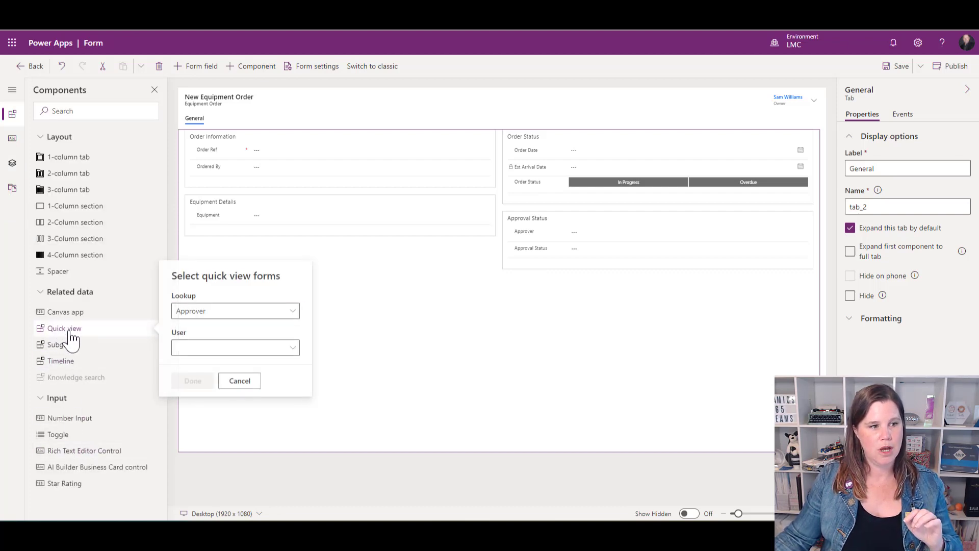
{"action": "left_click", "coordinate": [222, 312]}
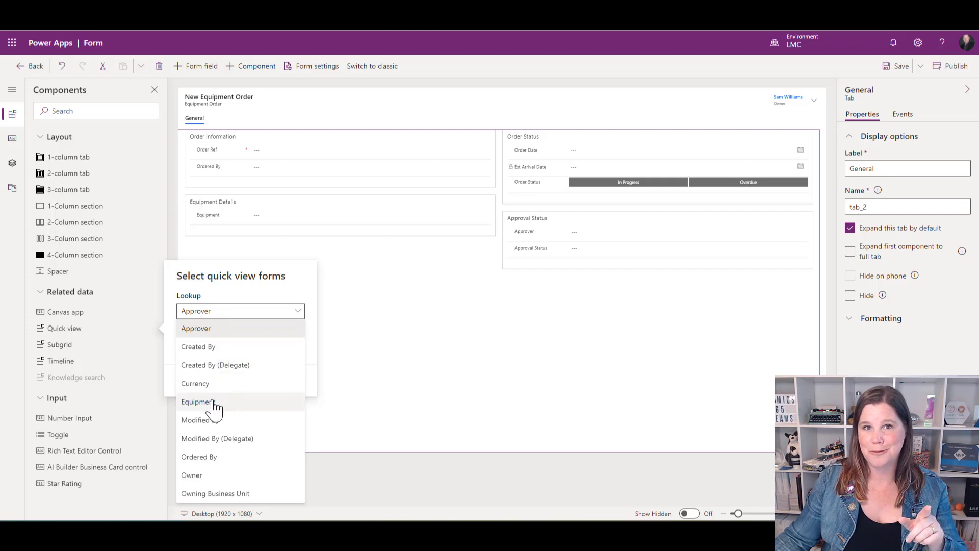
{"action": "left_click", "coordinate": [211, 402]}
{"action": "left_click", "coordinate": [230, 348]}
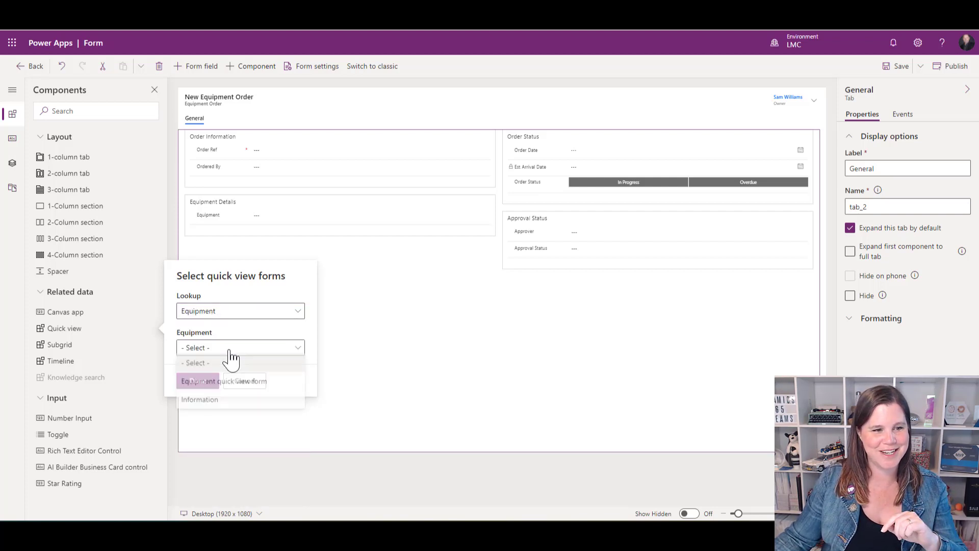
{"action": "left_click", "coordinate": [224, 383]}
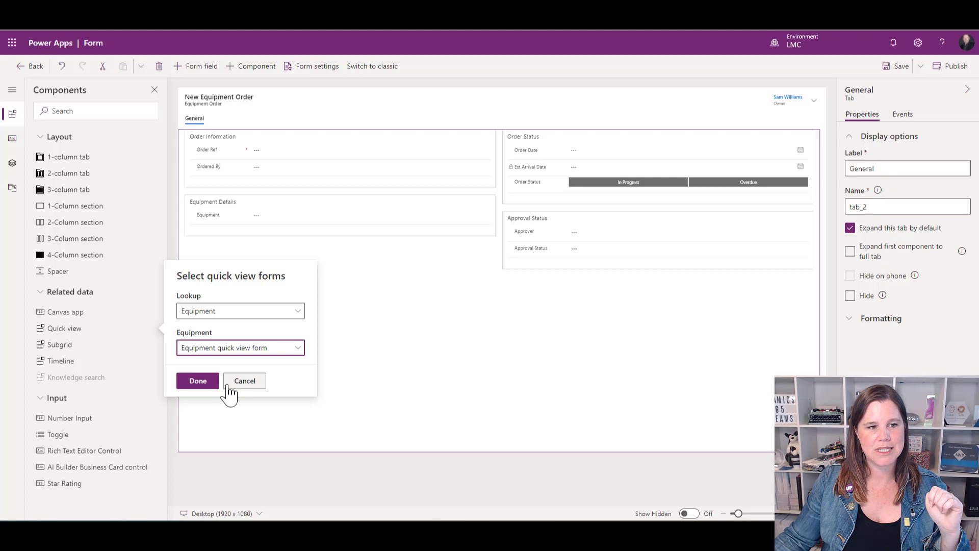
{"action": "left_click", "coordinate": [197, 380]}
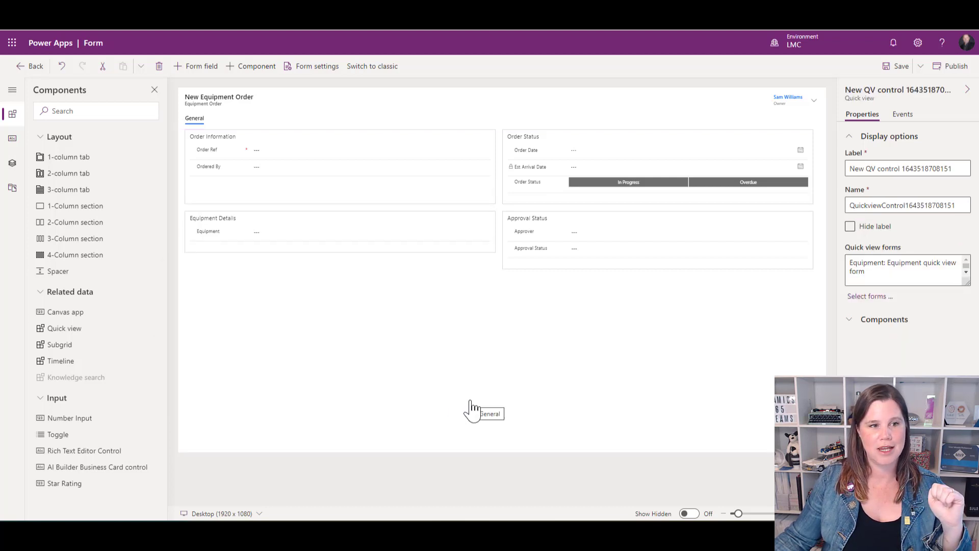
Place the quick view under the Equipment field in the Equipment Details section
{"action": "left_click_drag", "start_coordinate": [318, 273], "coordinate": [300, 338]}
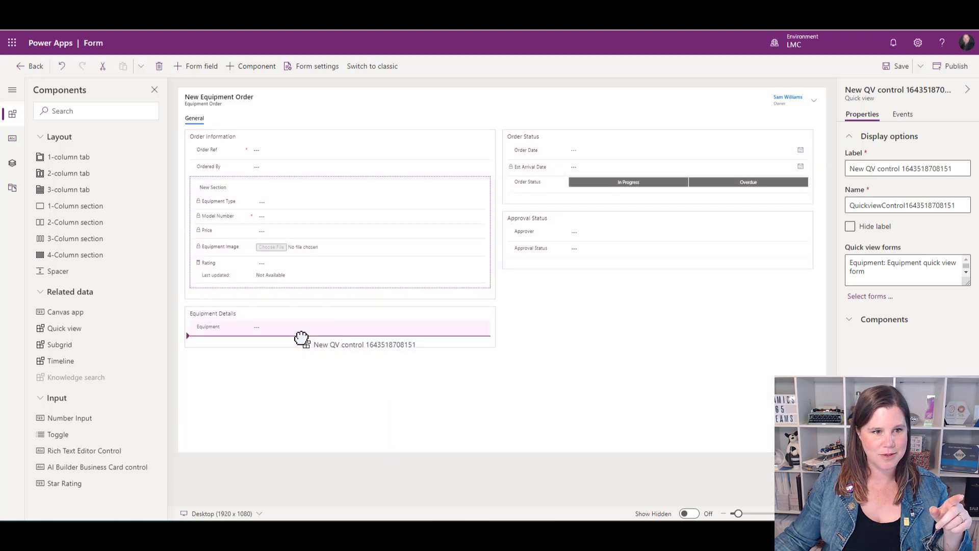
{"action": "left_click_drag", "start_coordinate": [301, 338], "coordinate": [302, 340]}
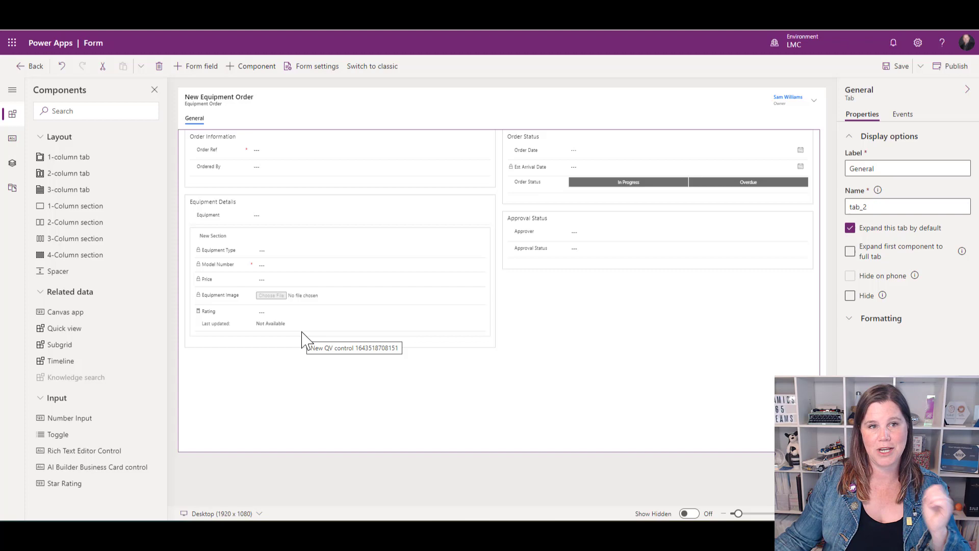
Save the form, then create order 435 for Super Ergonomic Desk Chair Red and save it
{"action": "left_click", "coordinate": [900, 66]}
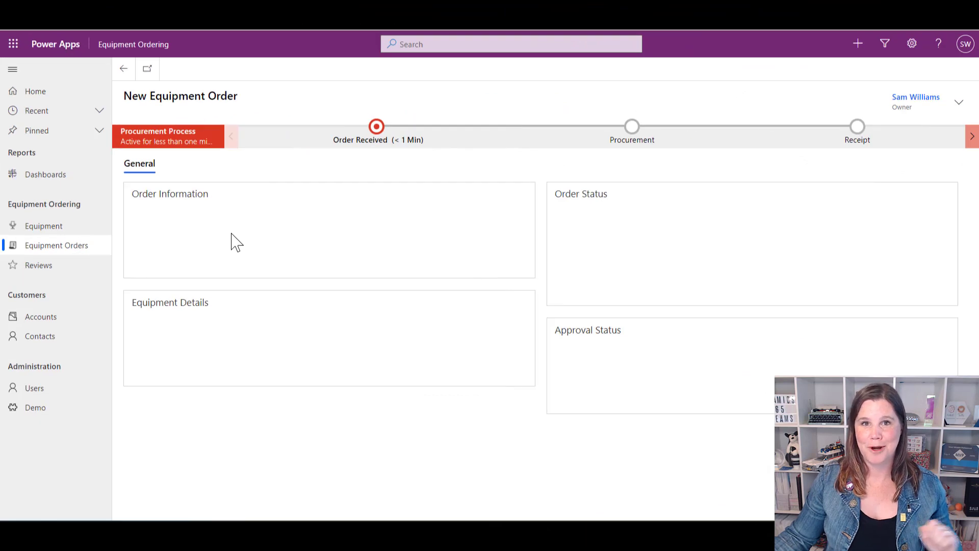
{"action": "left_click", "coordinate": [250, 217]}
{"action": "type", "text": "435"}
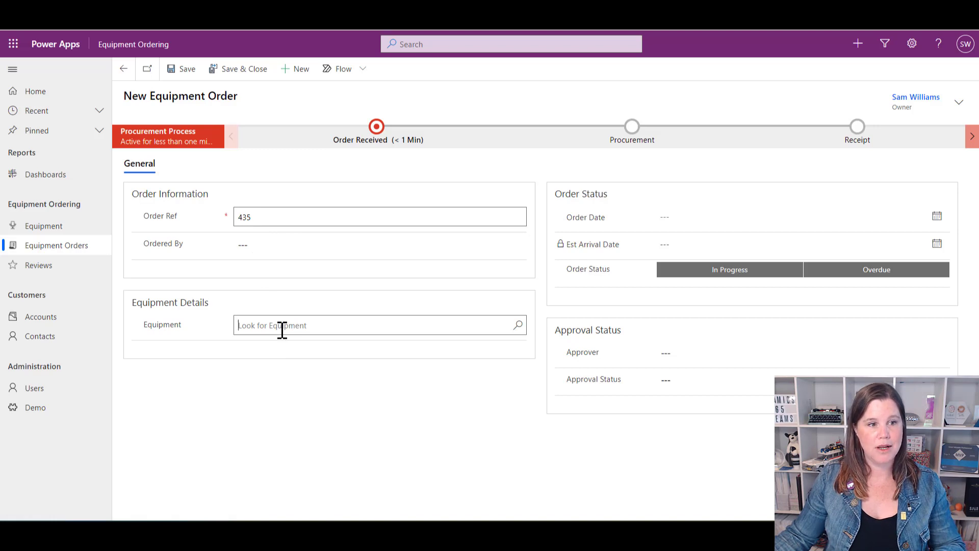
{"action": "left_click", "coordinate": [282, 326]}
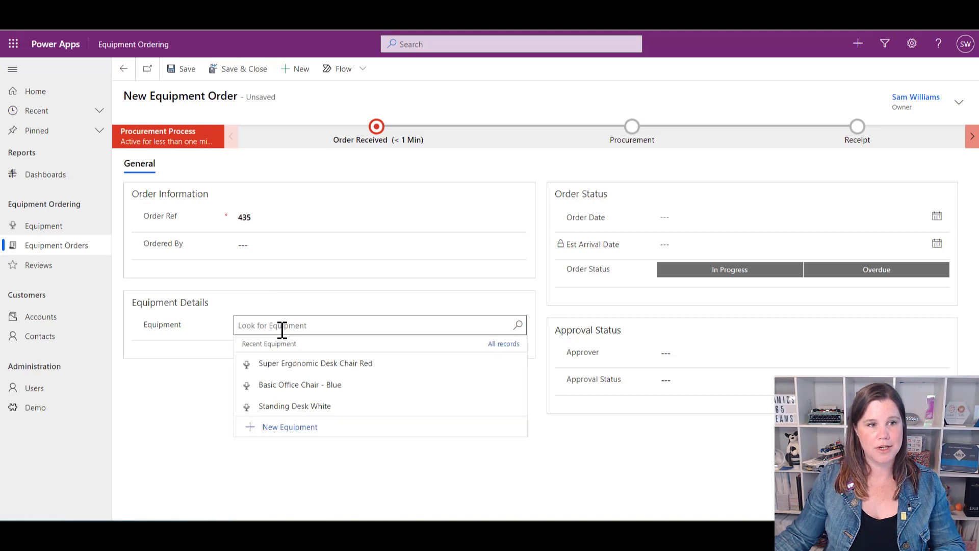
{"action": "left_click", "coordinate": [298, 364]}
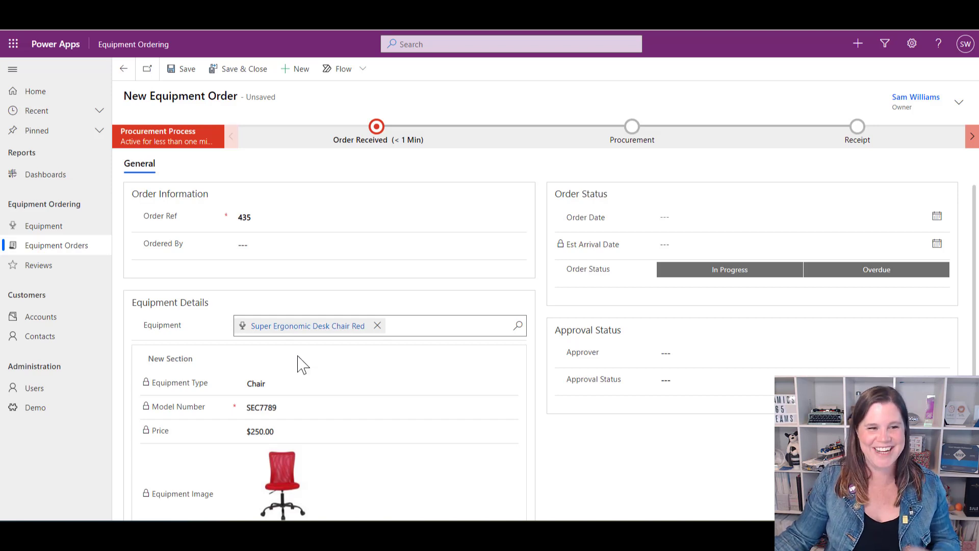
{"action": "scroll", "coordinate": [303, 368], "scroll_direction": "down", "scroll_amount": 2}
{"action": "scroll", "coordinate": [341, 368], "scroll_direction": "down", "scroll_amount": 3}
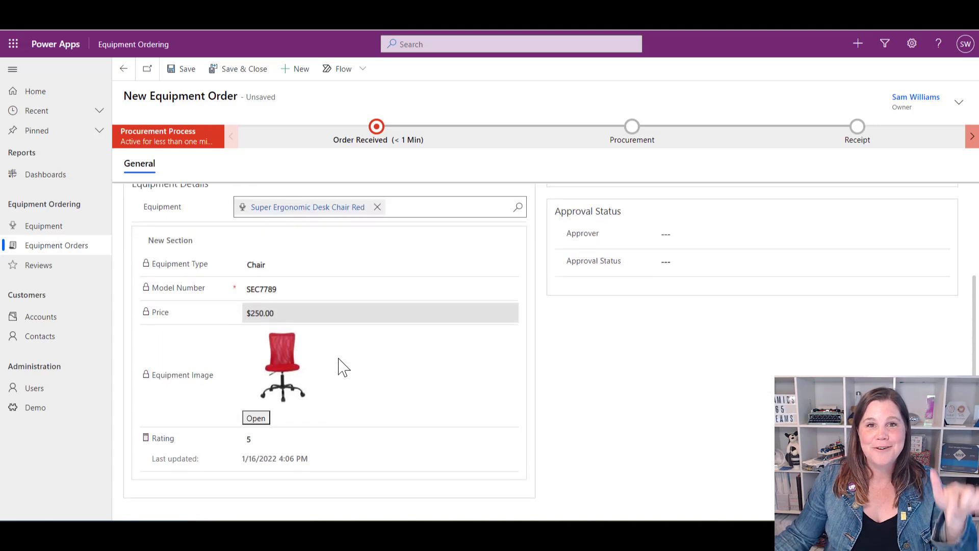
{"action": "scroll", "coordinate": [341, 367], "scroll_direction": "up", "scroll_amount": 3}
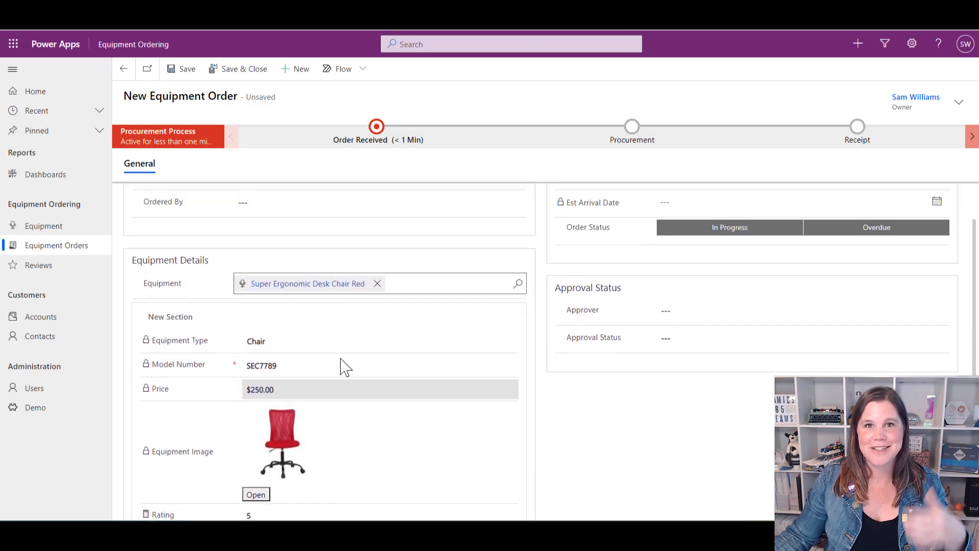
{"action": "scroll", "coordinate": [341, 367], "scroll_direction": "up", "scroll_amount": 1}
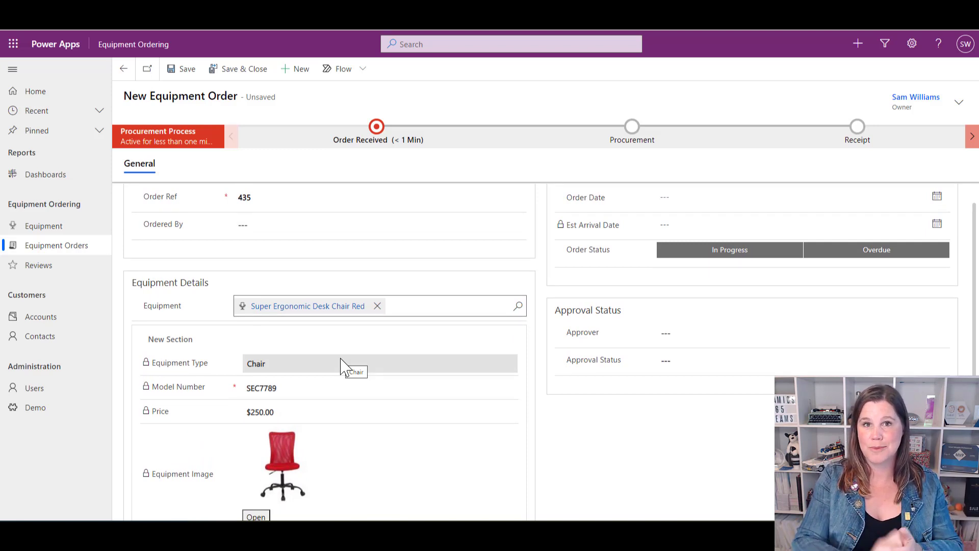
{"action": "left_click", "coordinate": [181, 68]}
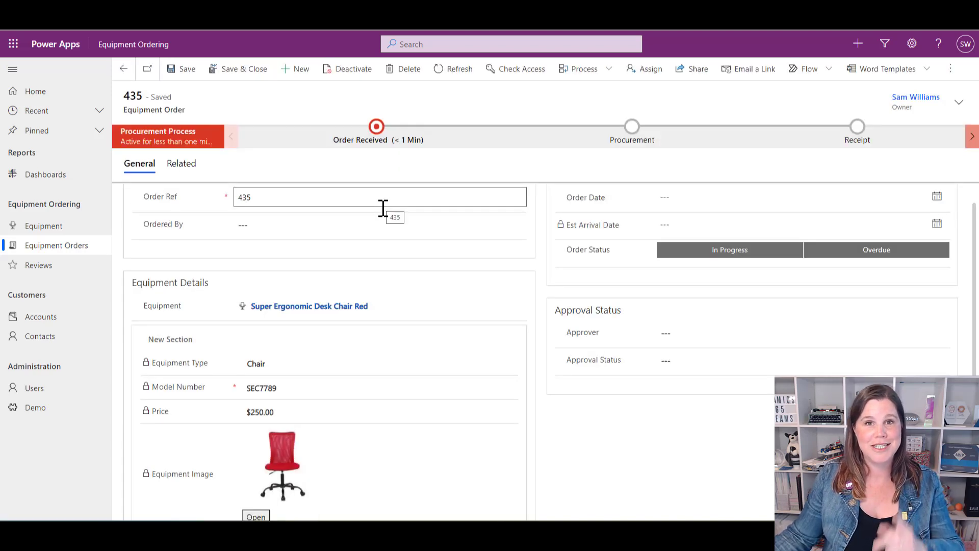
{"action": "scroll", "coordinate": [407, 274], "scroll_direction": "down", "scroll_amount": 3}
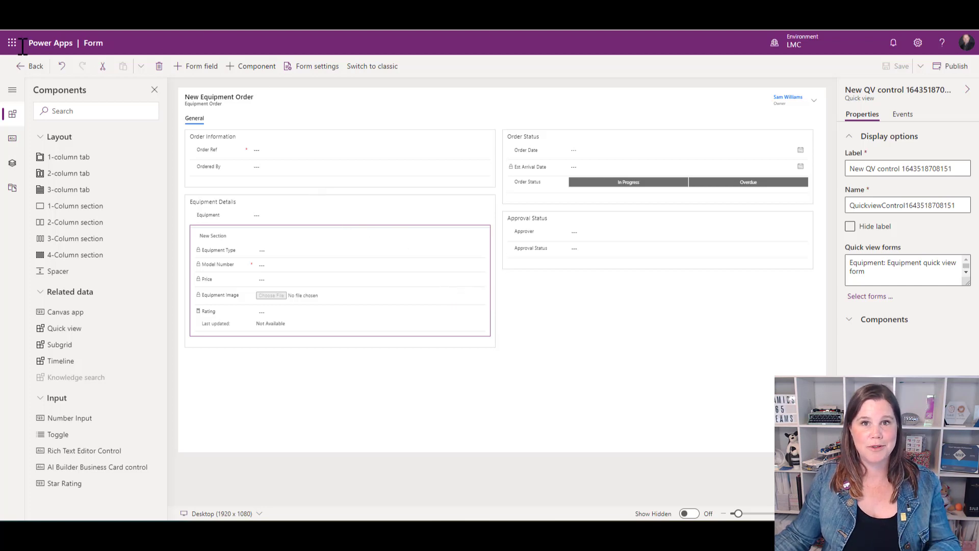
Open the Equipment quick view form and add a subgrid component to it
{"action": "left_click", "coordinate": [29, 66]}
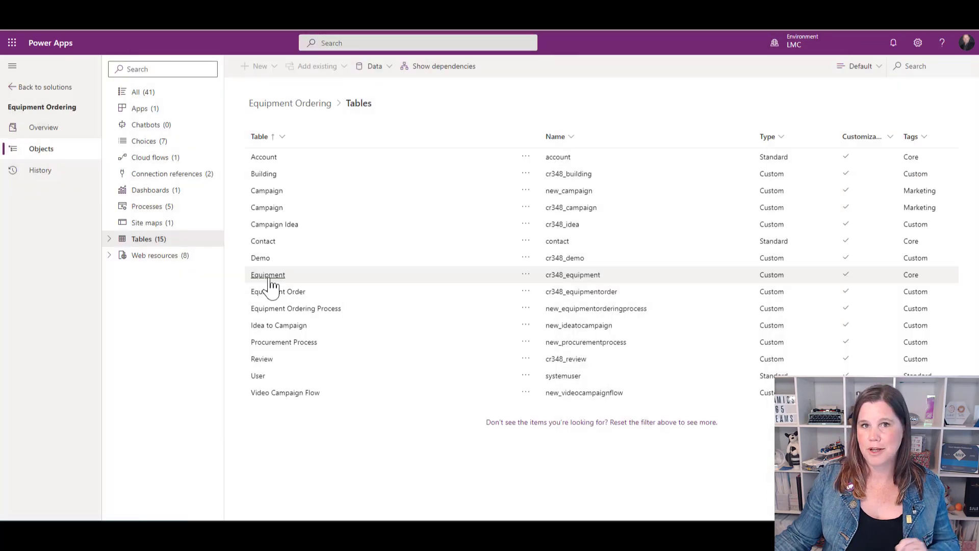
{"action": "left_click", "coordinate": [271, 278]}
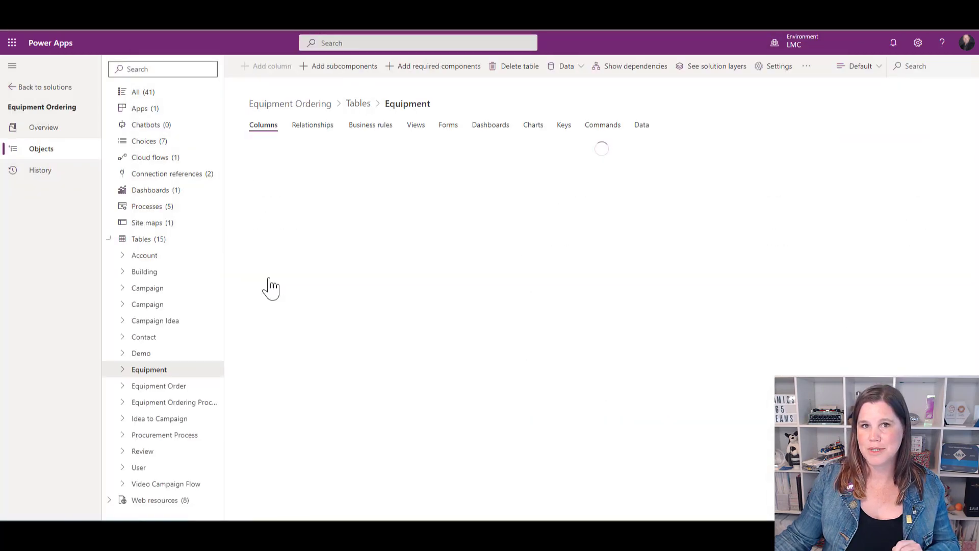
{"action": "left_click", "coordinate": [448, 125]}
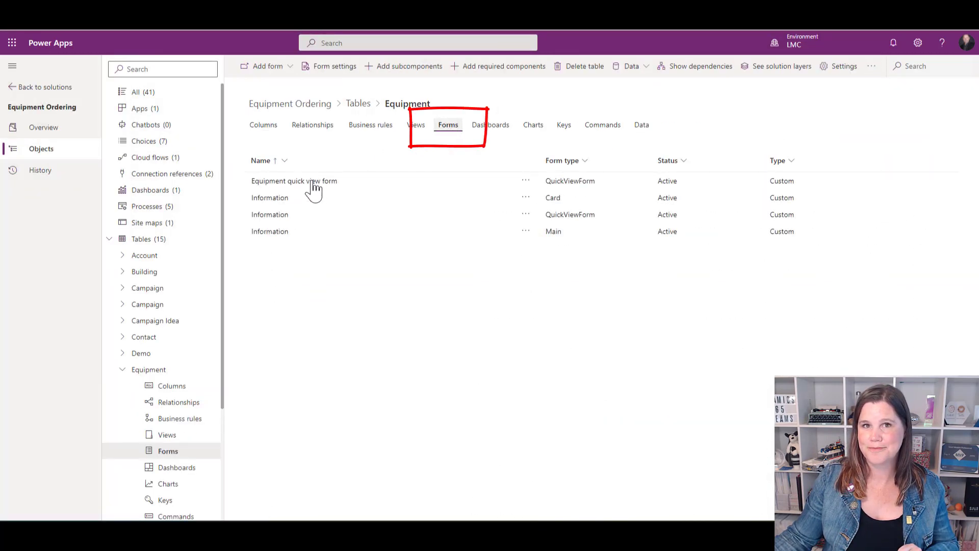
{"action": "left_click", "coordinate": [310, 184]}
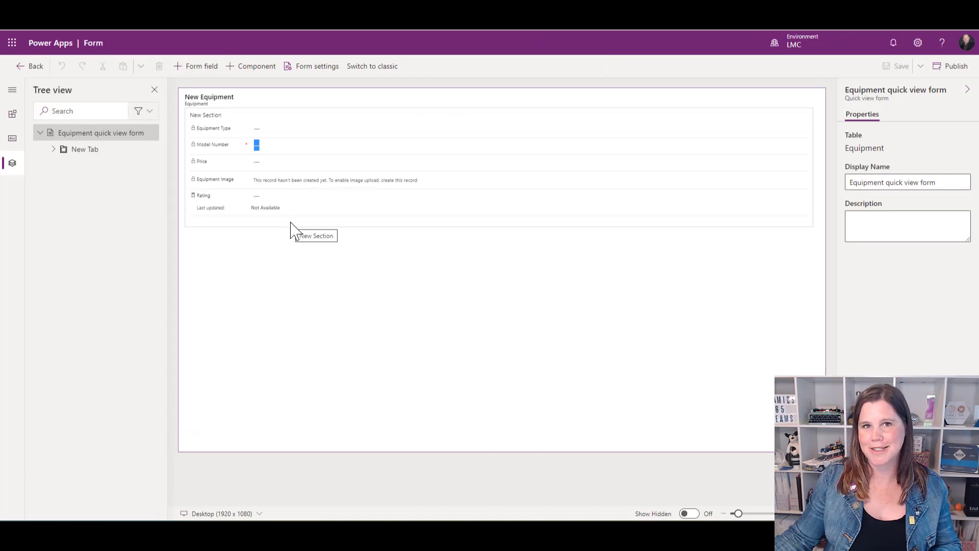
{"action": "left_click", "coordinate": [252, 69]}
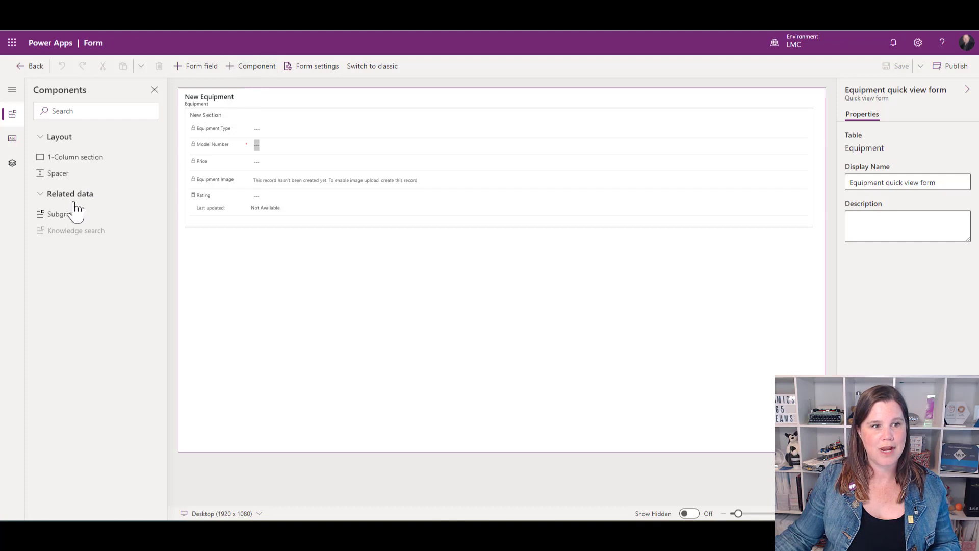
{"action": "mouse_move", "coordinate": [59, 214]}
{"action": "left_mouse_down"}
{"action": "mouse_move", "coordinate": [198, 229]}
{"action": "mouse_move", "coordinate": [221, 221]}
{"action": "left_mouse_up"}
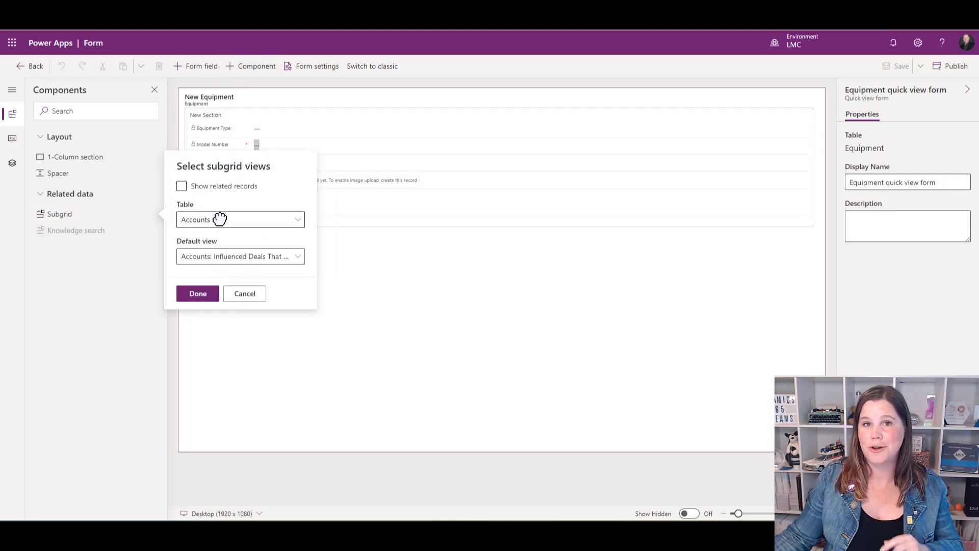
Configure the subgrid to show related Reviews (Equipment) with the Active Reviews default view
{"action": "left_click", "coordinate": [201, 189]}
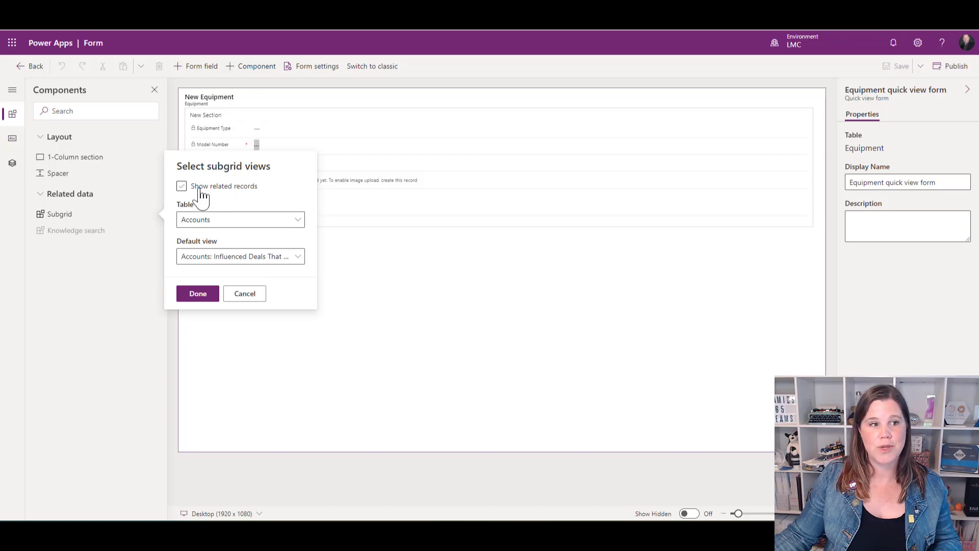
{"action": "left_click", "coordinate": [181, 186]}
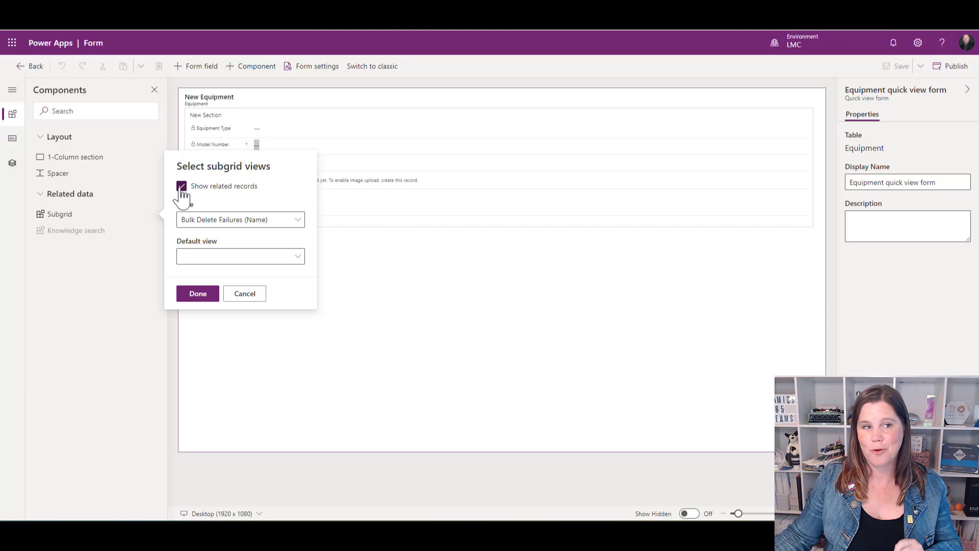
{"action": "left_click", "coordinate": [181, 185]}
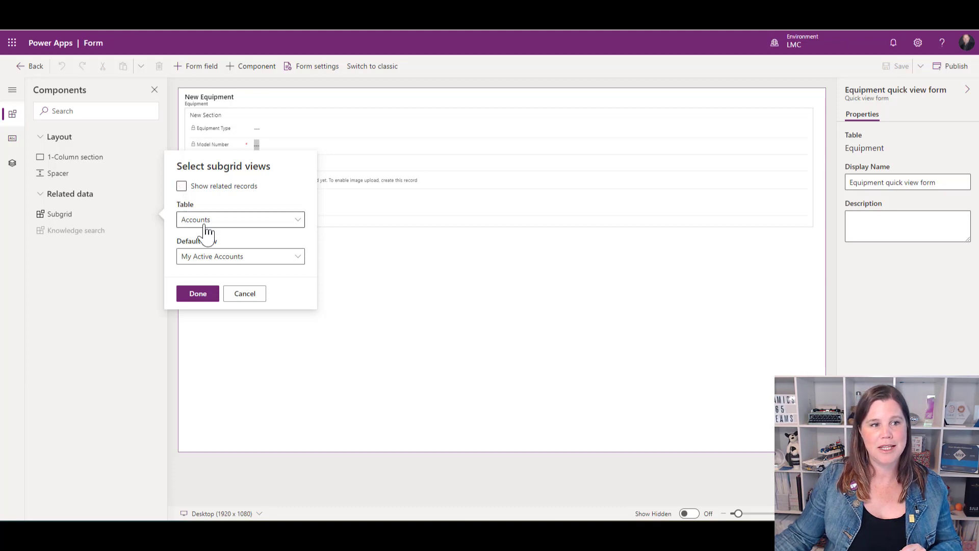
{"action": "left_click", "coordinate": [182, 186]}
{"action": "left_click", "coordinate": [235, 222]}
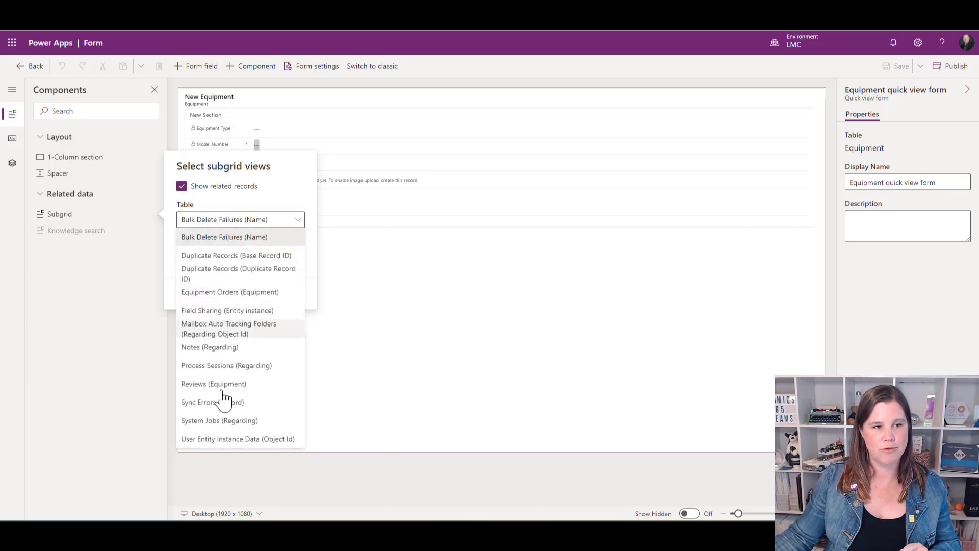
{"action": "left_click", "coordinate": [205, 384]}
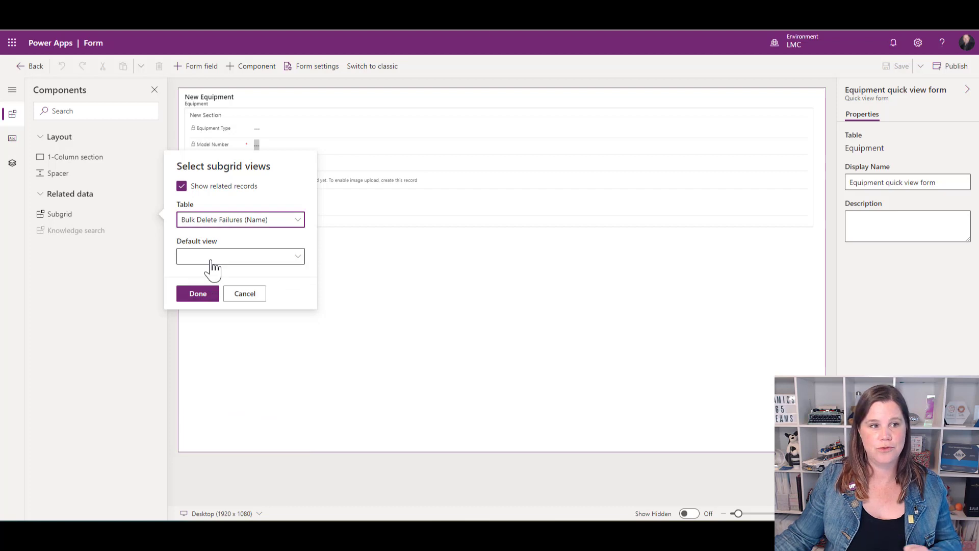
{"action": "left_click", "coordinate": [230, 256]}
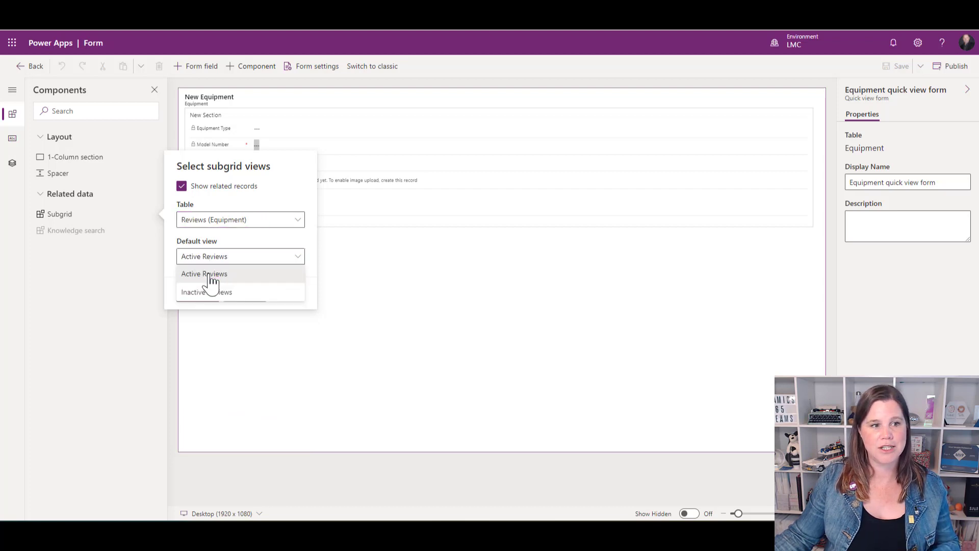
{"action": "left_click", "coordinate": [205, 274]}
{"action": "left_click", "coordinate": [197, 293]}
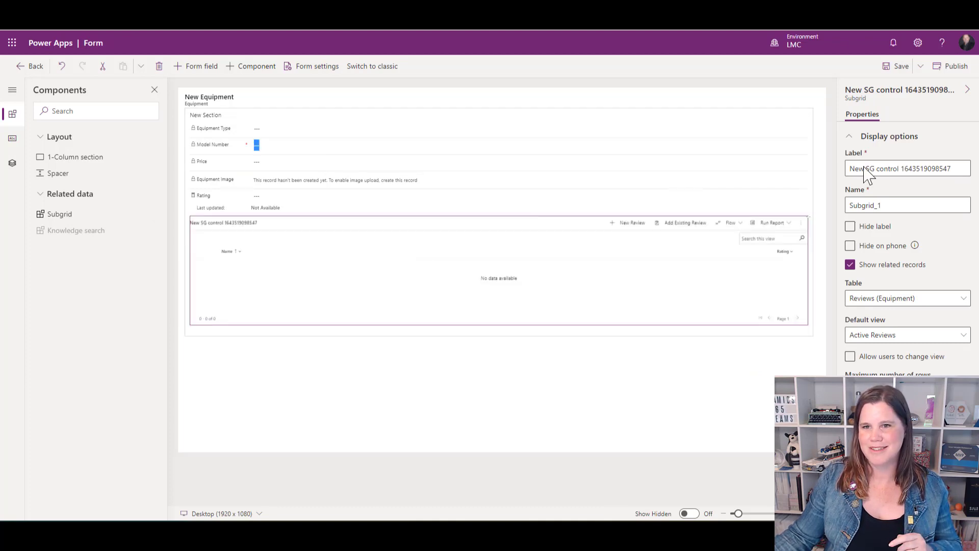
Label the subgrid 'Reviews' and publish the quick view form
{"action": "left_click_drag", "start_coordinate": [954, 168], "coordinate": [846, 168]}
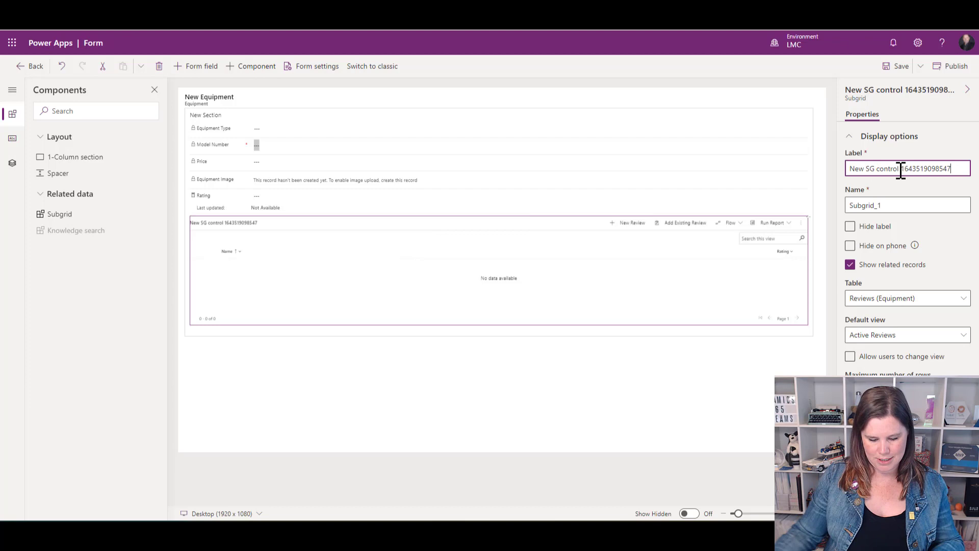
{"action": "type", "text": "Reviews"}
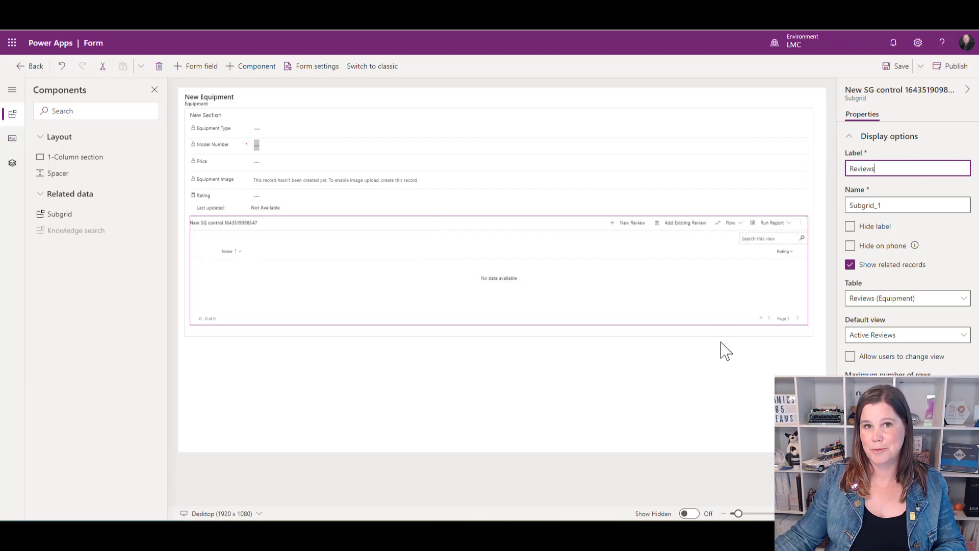
{"action": "left_click", "coordinate": [725, 343]}
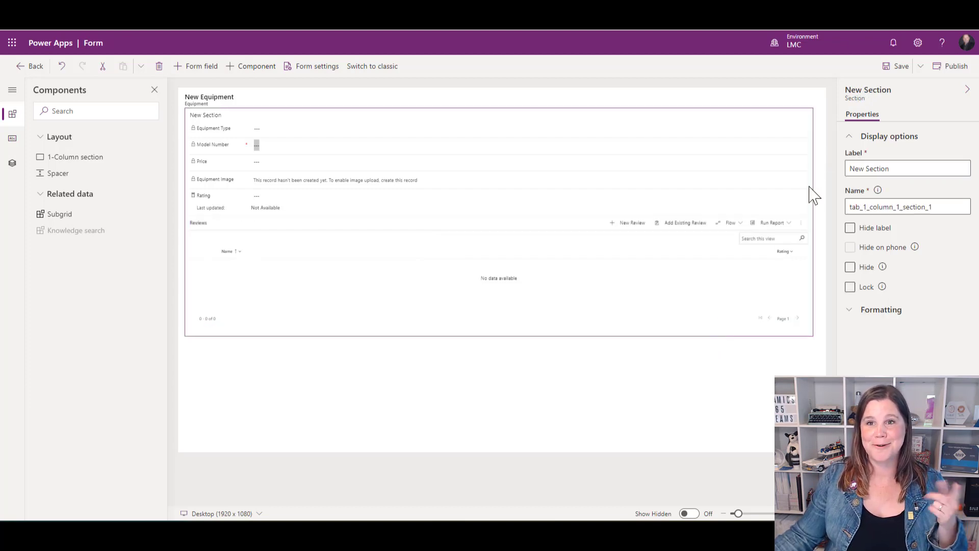
{"action": "left_click", "coordinate": [951, 66]}
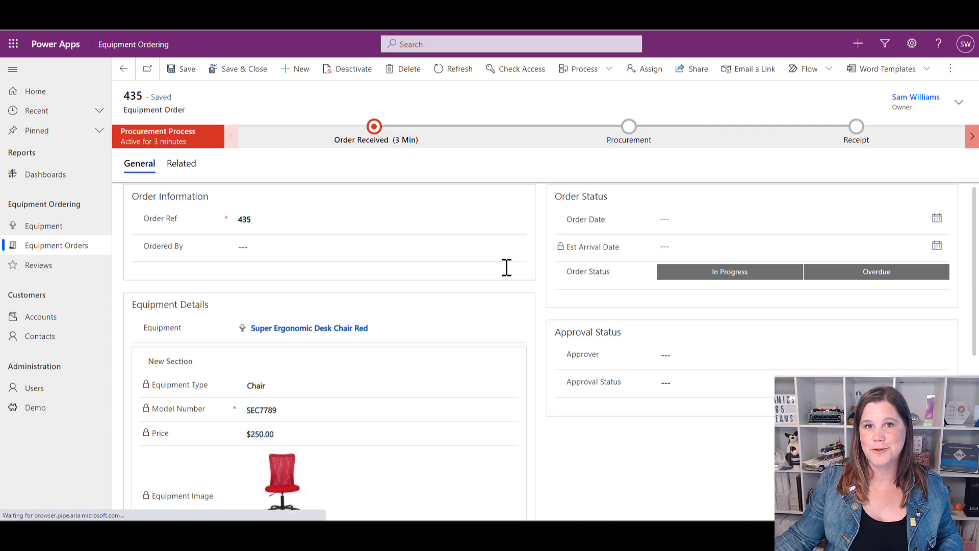
Zoom the browser out twice to reveal the Reviews subgrid on order 435
{"action": "key", "text": "ctrl+minus"}
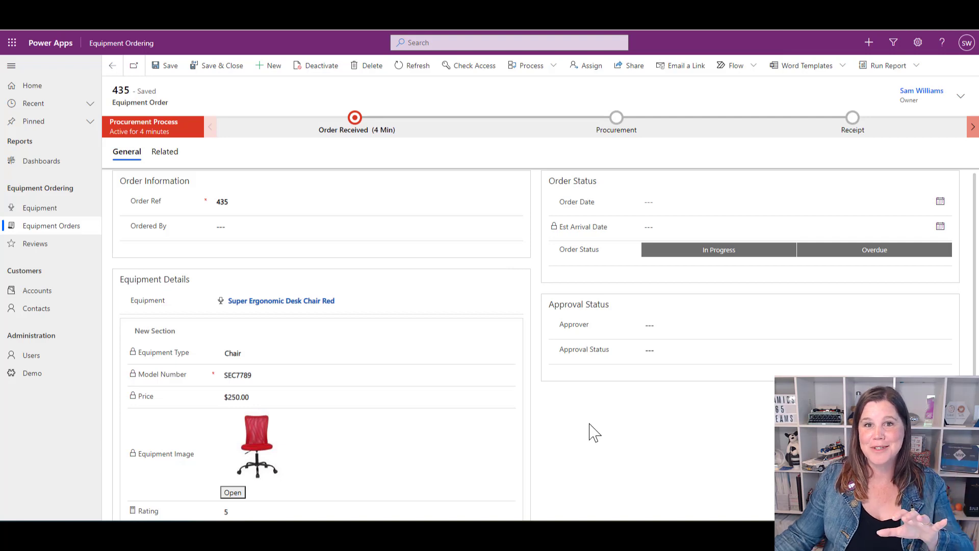
{"action": "key", "text": "ctrl+minus"}
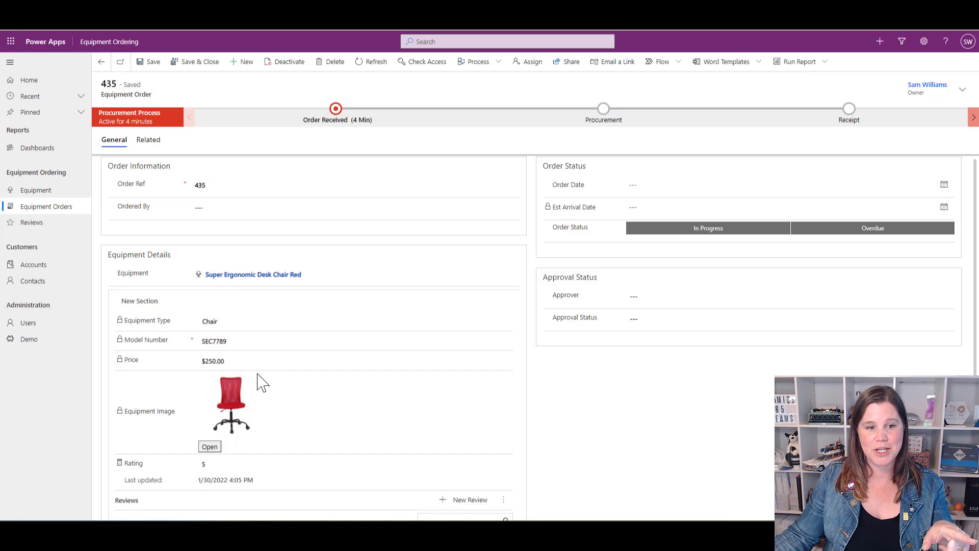
{"action": "scroll", "coordinate": [263, 381], "scroll_direction": "down", "scroll_amount": 1}
{"action": "scroll", "coordinate": [263, 381], "scroll_direction": "down", "scroll_amount": 2}
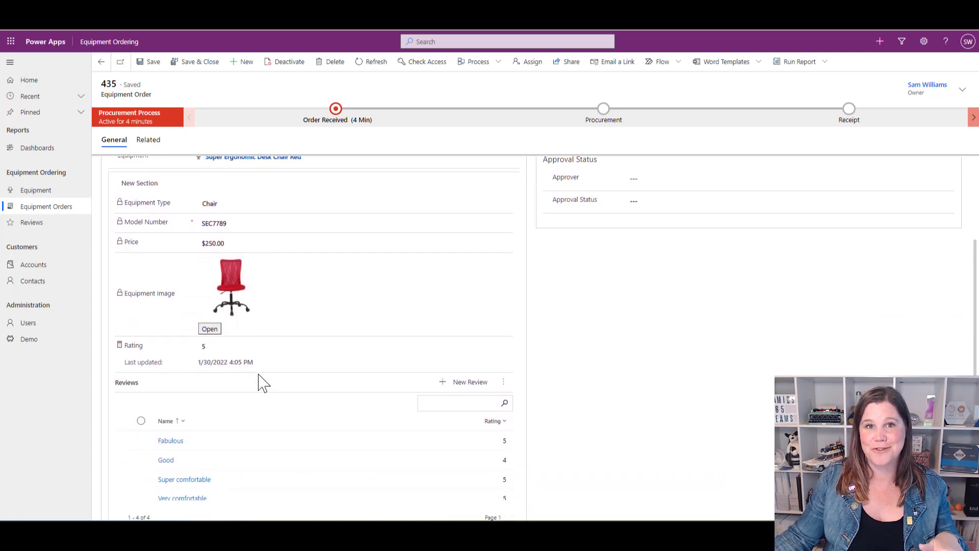
{"action": "scroll", "coordinate": [262, 381], "scroll_direction": "down", "scroll_amount": 2}
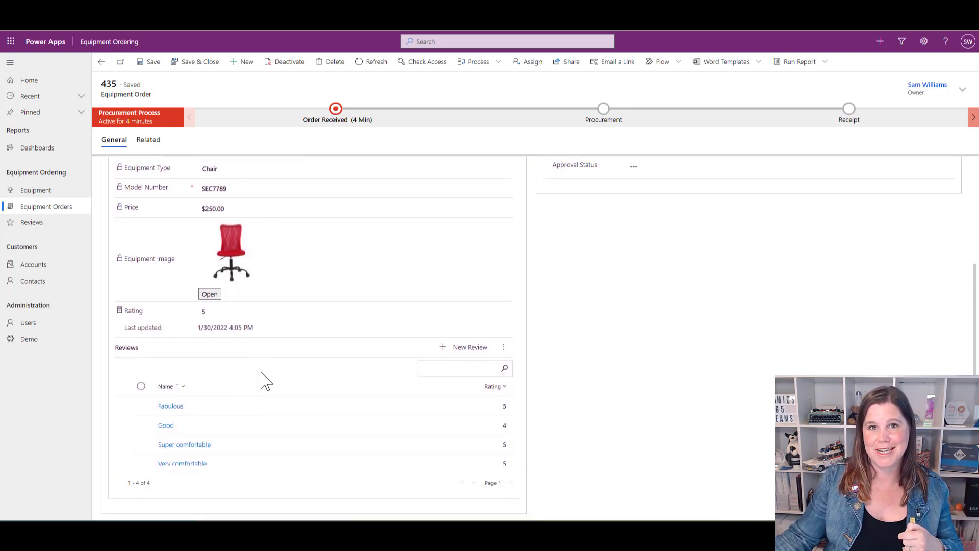